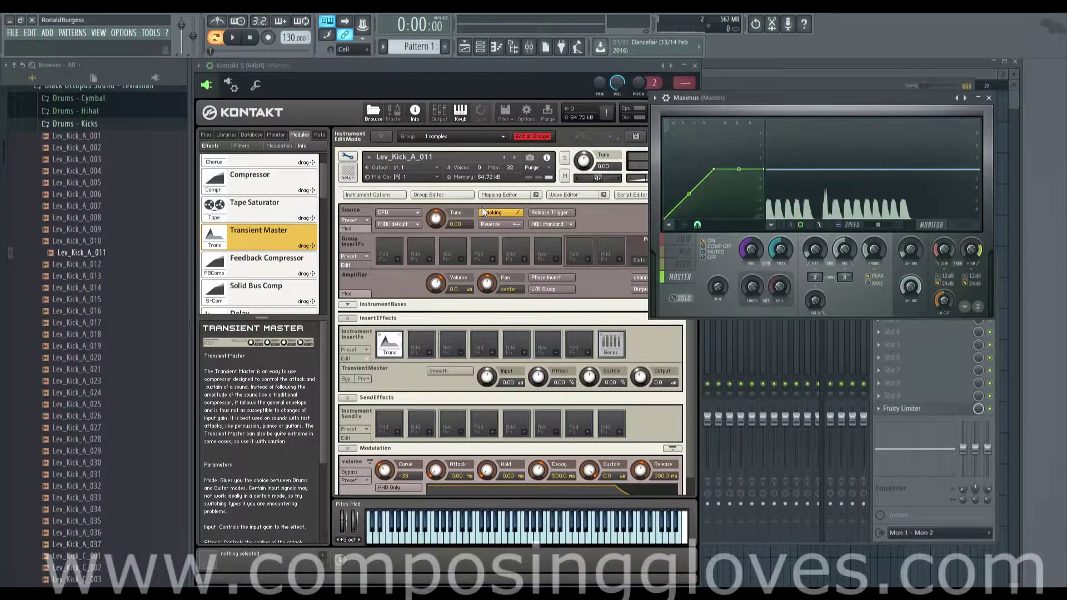
Bring the Kontakt window forward, reposition it, and play test notes of the Lev_Kick_A_011 sample.
click(567, 105)
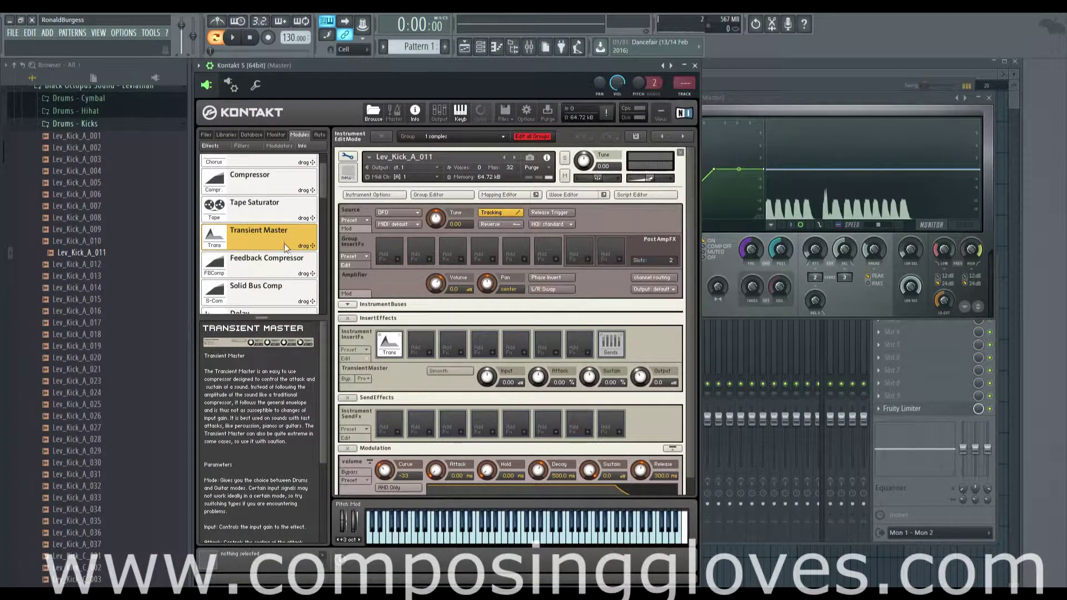
scroll(324, 184, up, 2)
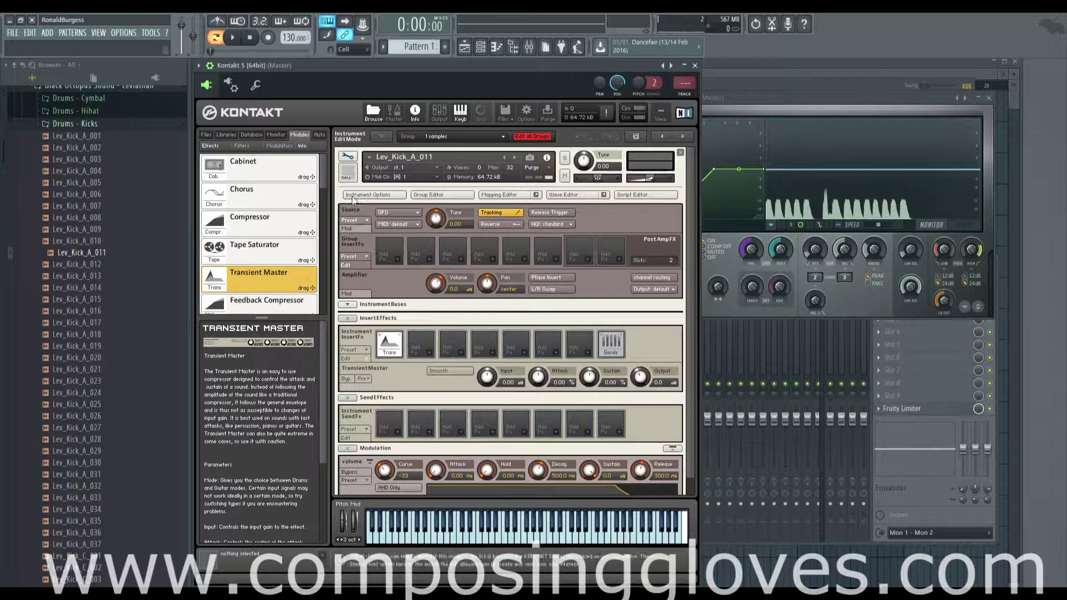
drag(442, 62, 471, 45)
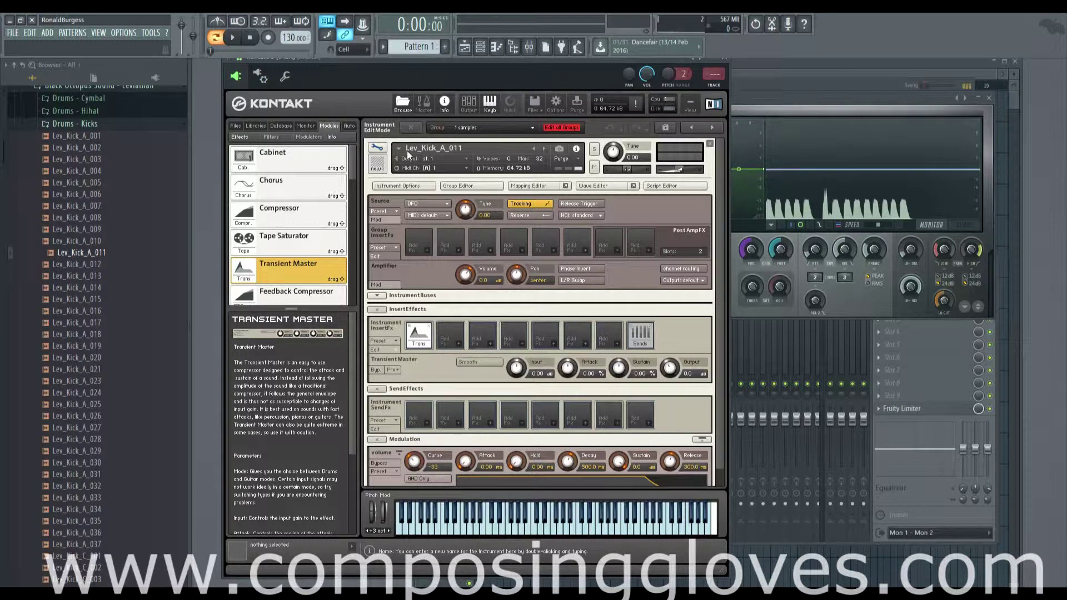
click(557, 529)
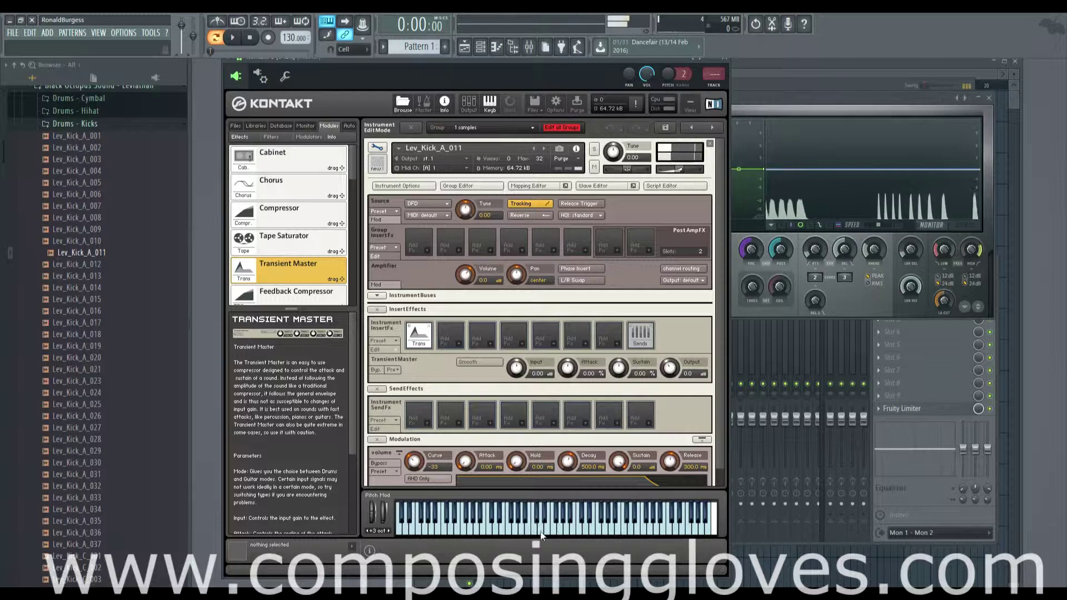
click(605, 526)
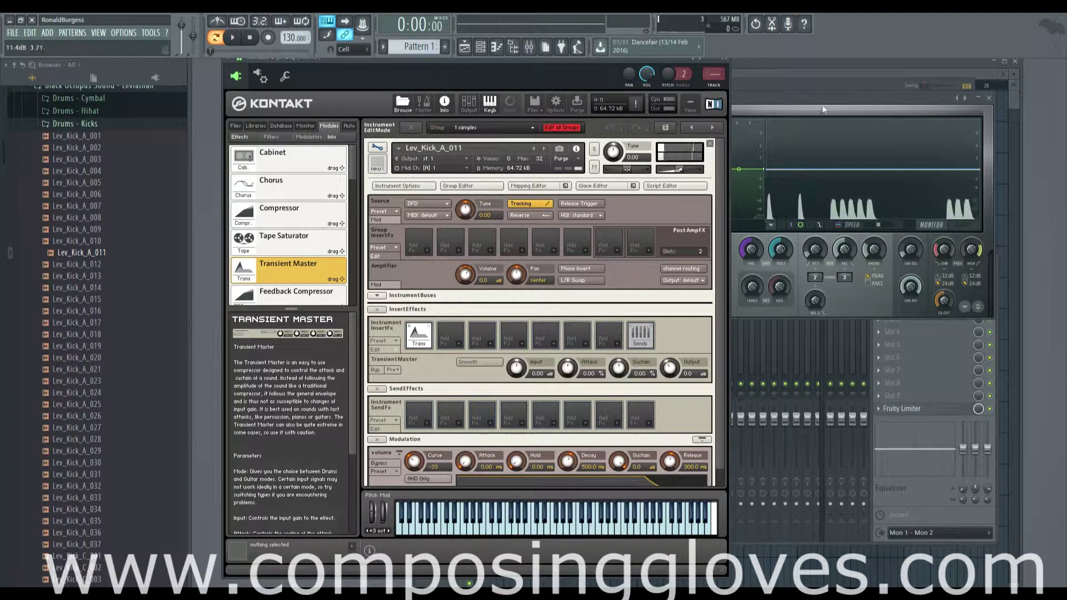
Move the Maximus window further aside to clear more of Kontakt, and return to the Kontakt window.
click(803, 97)
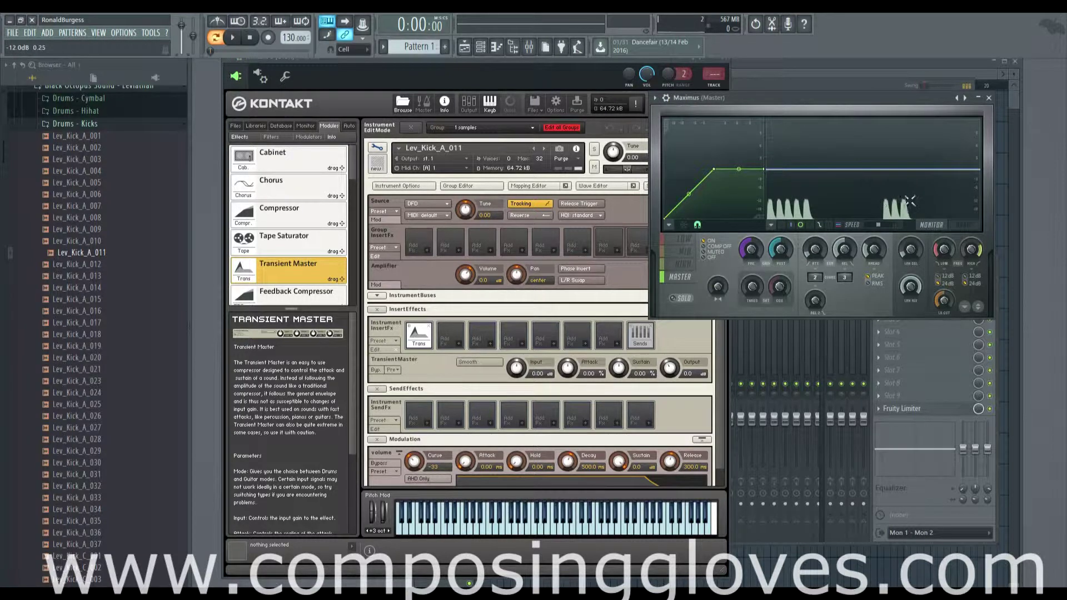
drag(832, 101, 862, 101)
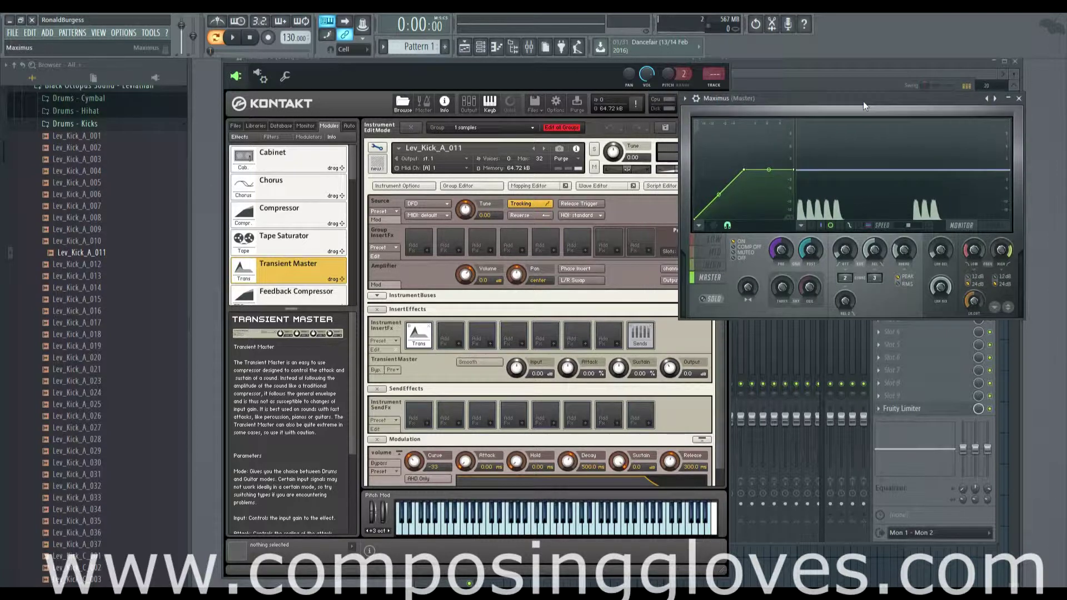
click(545, 61)
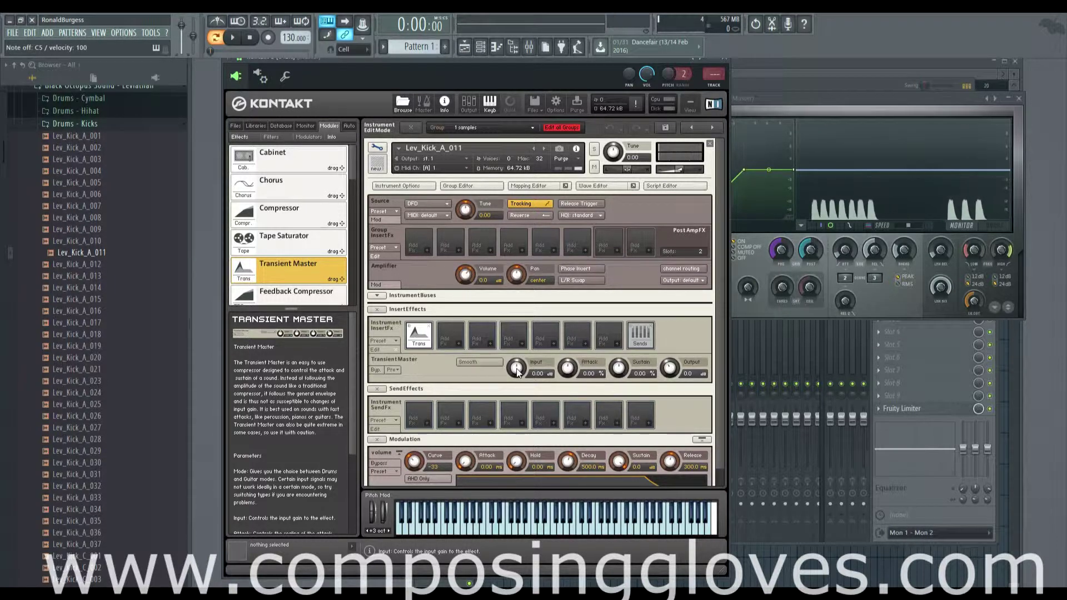
Try Transient Master input gain levels from -24 dB upward on the kick, and reset the input to 0 dB.
drag(518, 372, 516, 415)
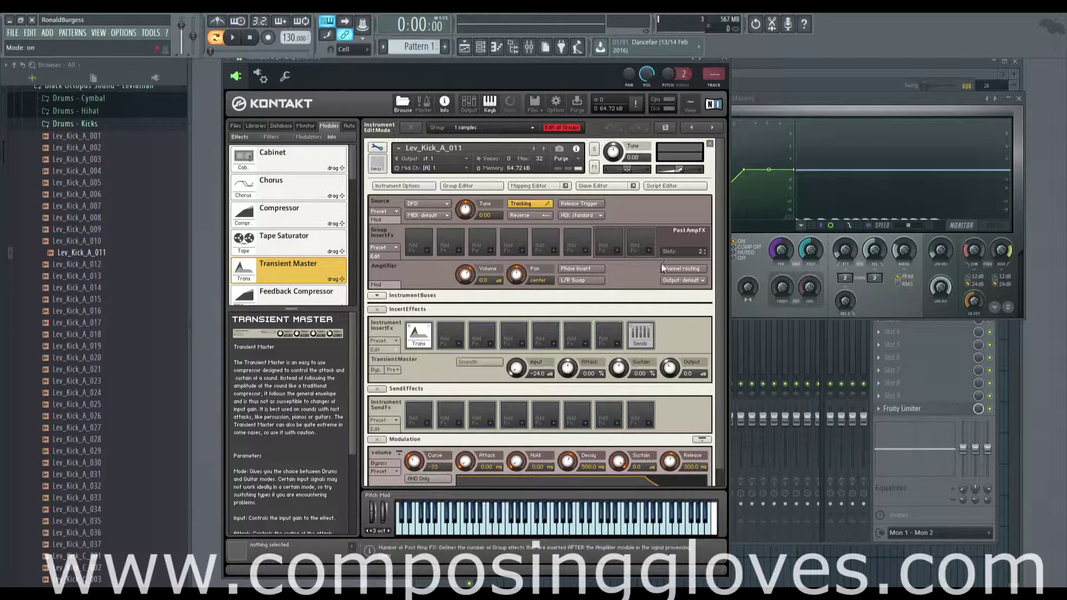
scroll(516, 372, up, 4)
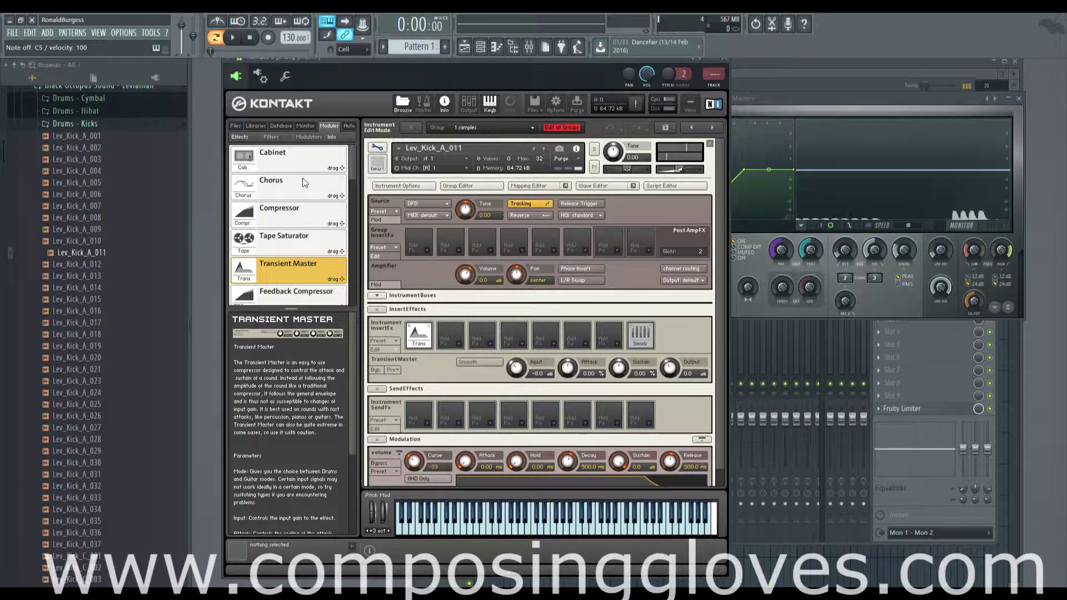
scroll(520, 374, up, 7)
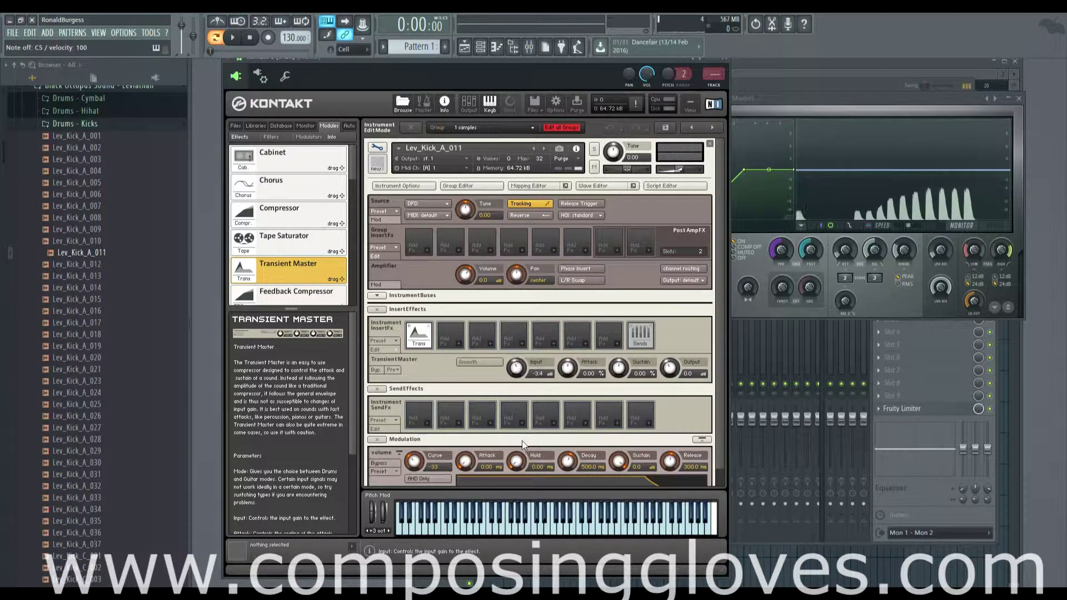
scroll(519, 374, down, 5)
scroll(516, 372, up, 1)
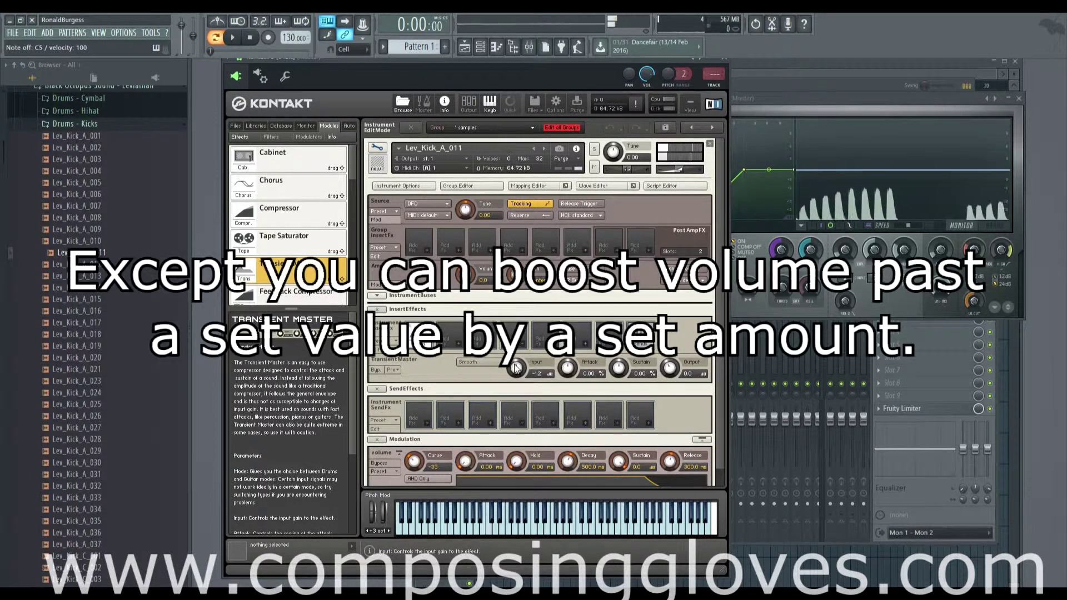
ctrl+click(518, 368)
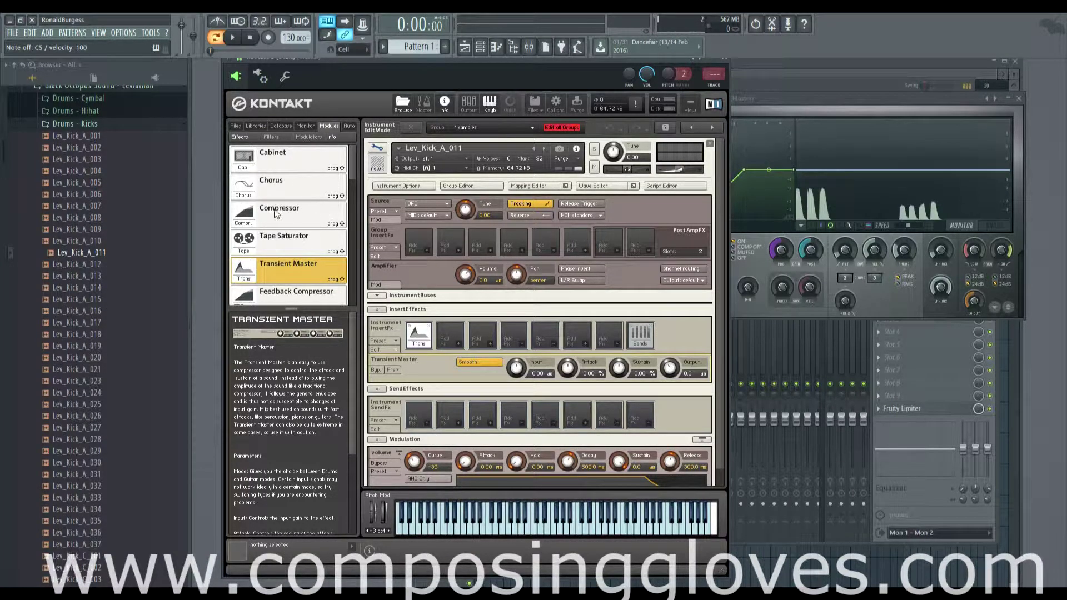
Try a Compressor in the second instrument insert slot, remove it, and reselect the Transient Master.
drag(278, 214, 450, 333)
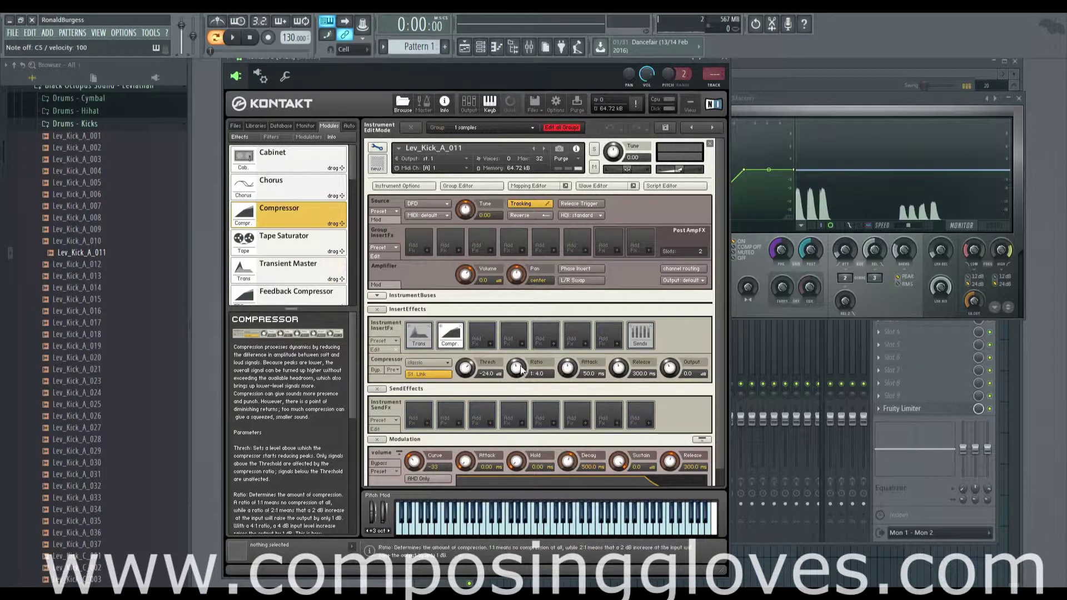
click(462, 328)
click(419, 335)
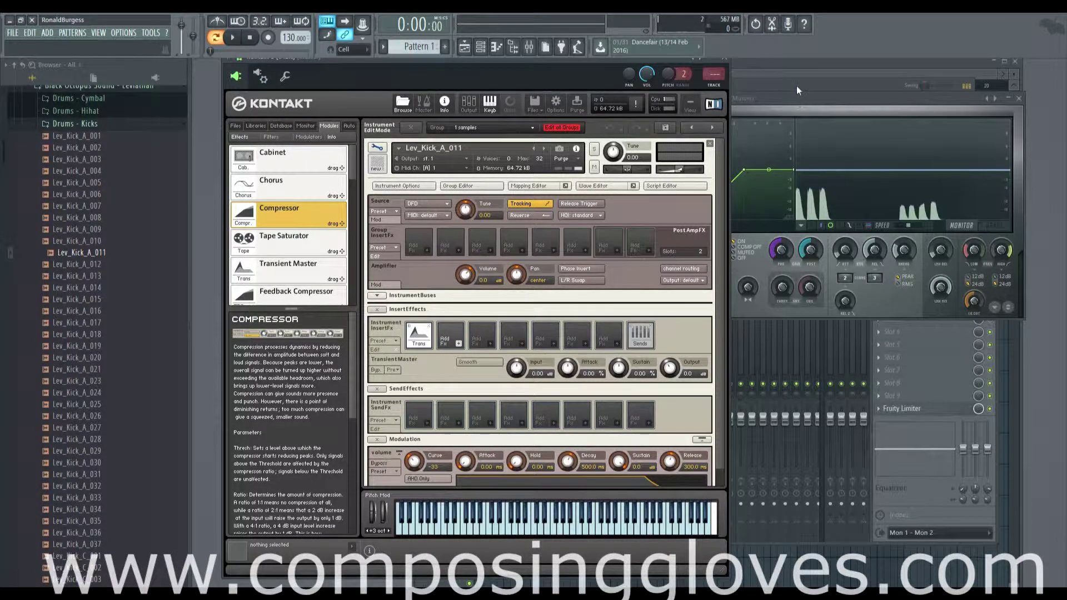
Open the mixer and add Edison to the second effect slot of the Master track.
key(F6)
click(888, 358)
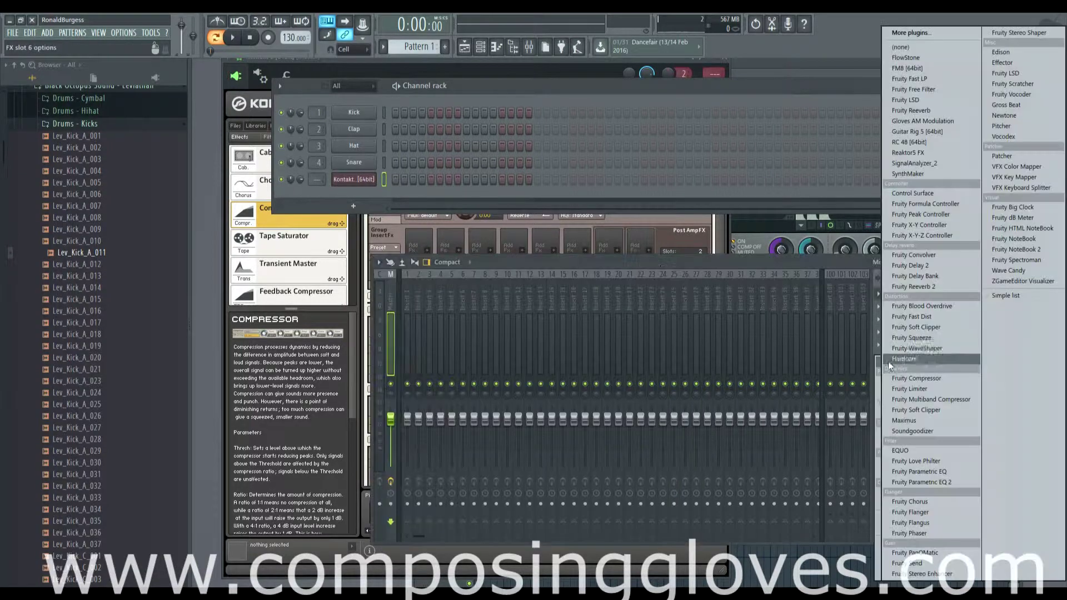
key(Escape)
click(886, 314)
click(1036, 56)
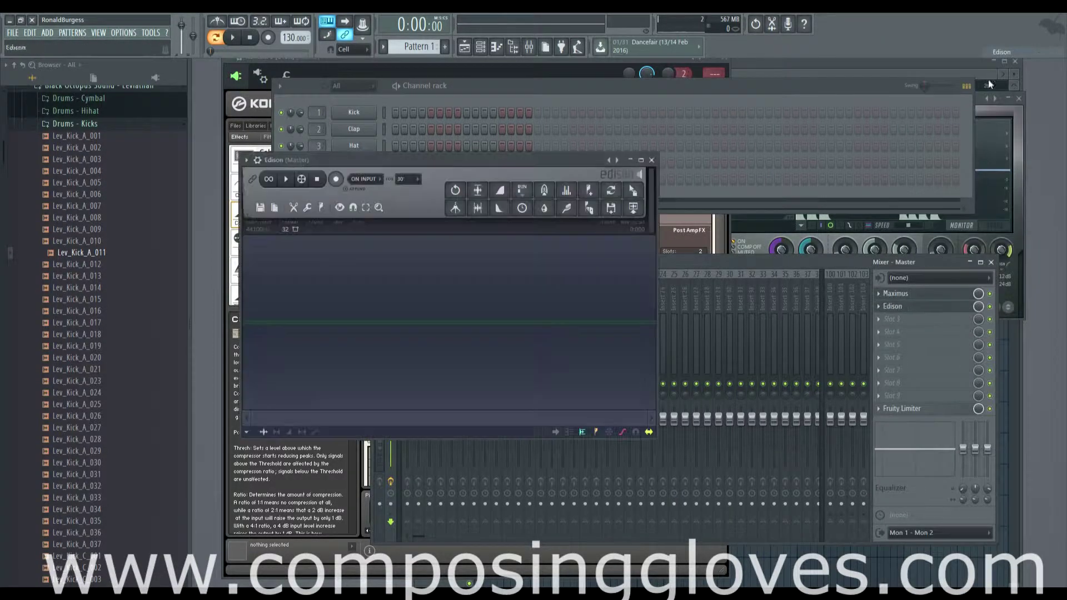
Load the Lev_Kick_A_011 sample into Edison and examine the attack and sustain portions of its waveform.
drag(72, 253, 350, 297)
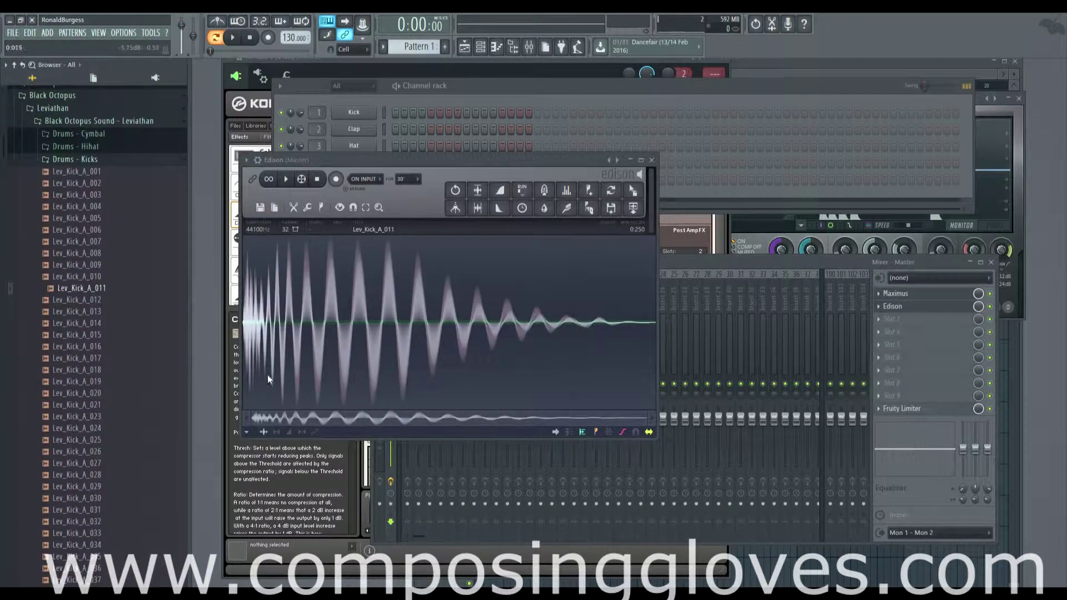
scroll(318, 396, up, 6)
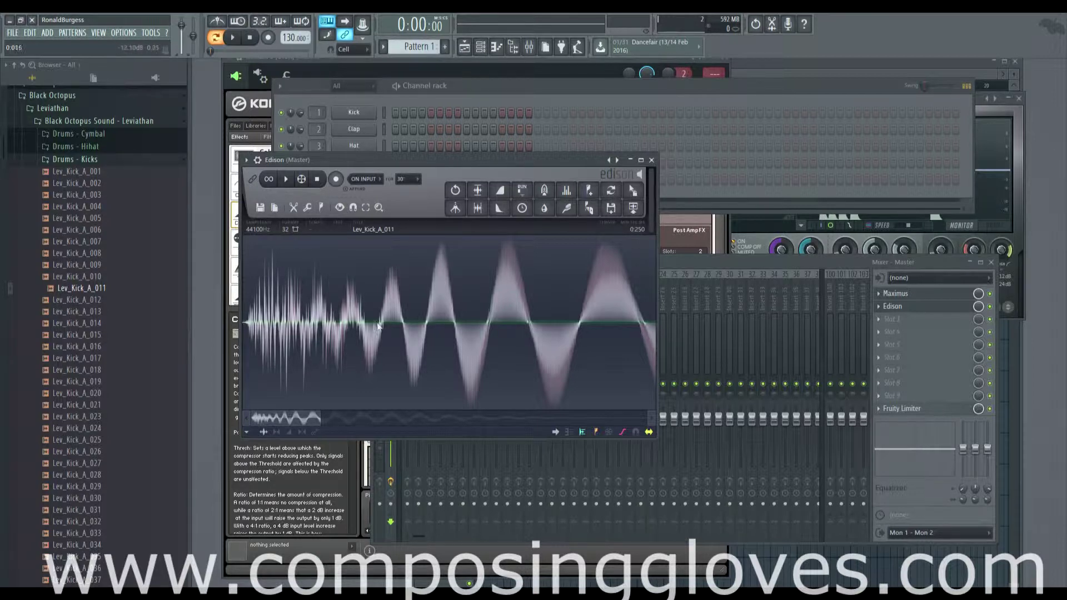
scroll(377, 326, down, 3)
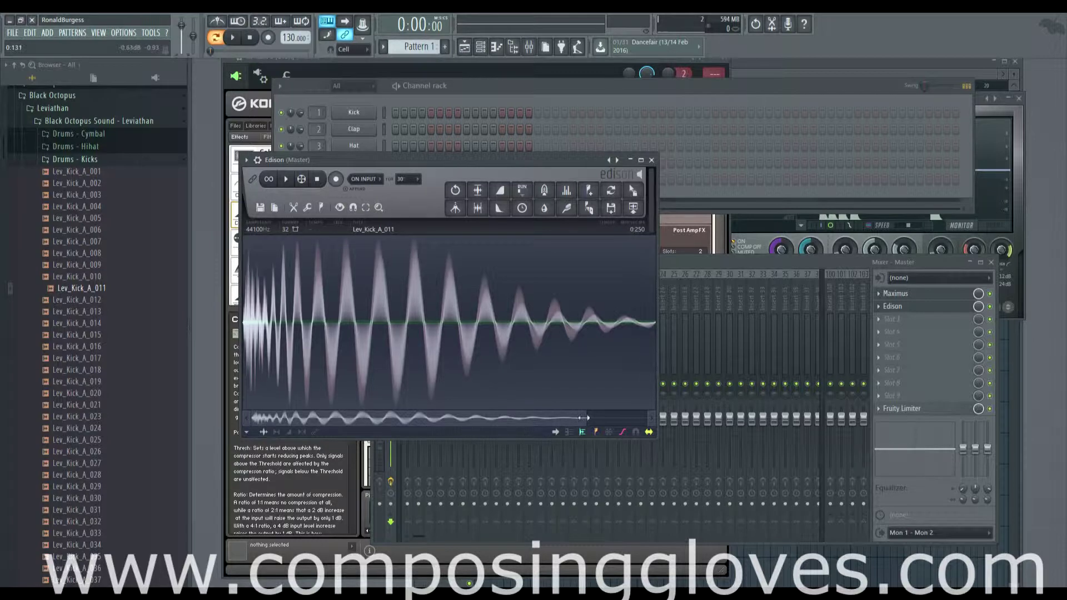
drag(584, 418, 271, 411)
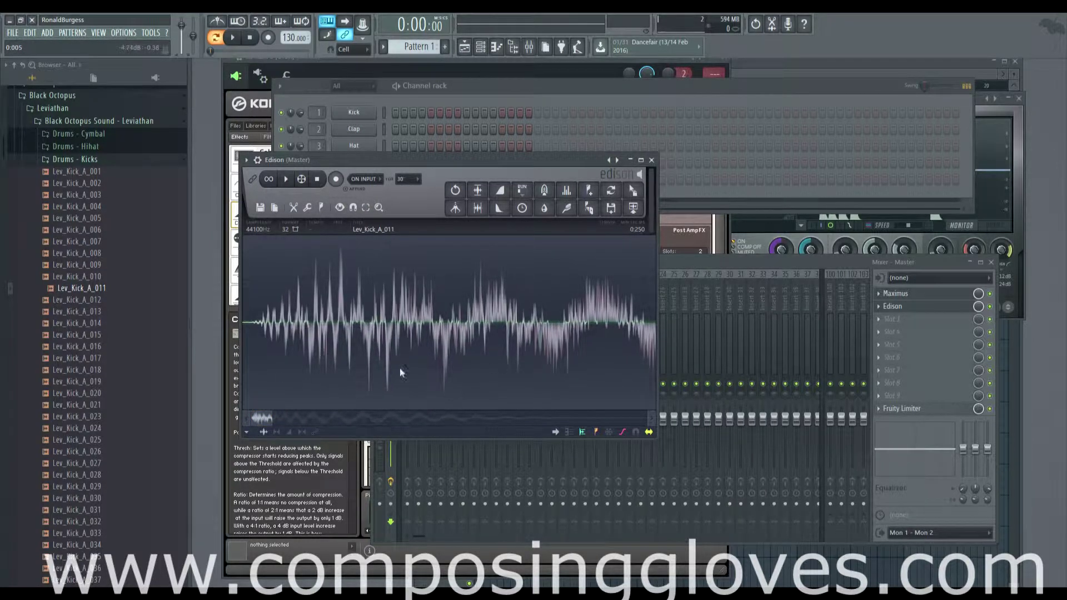
drag(276, 419, 552, 419)
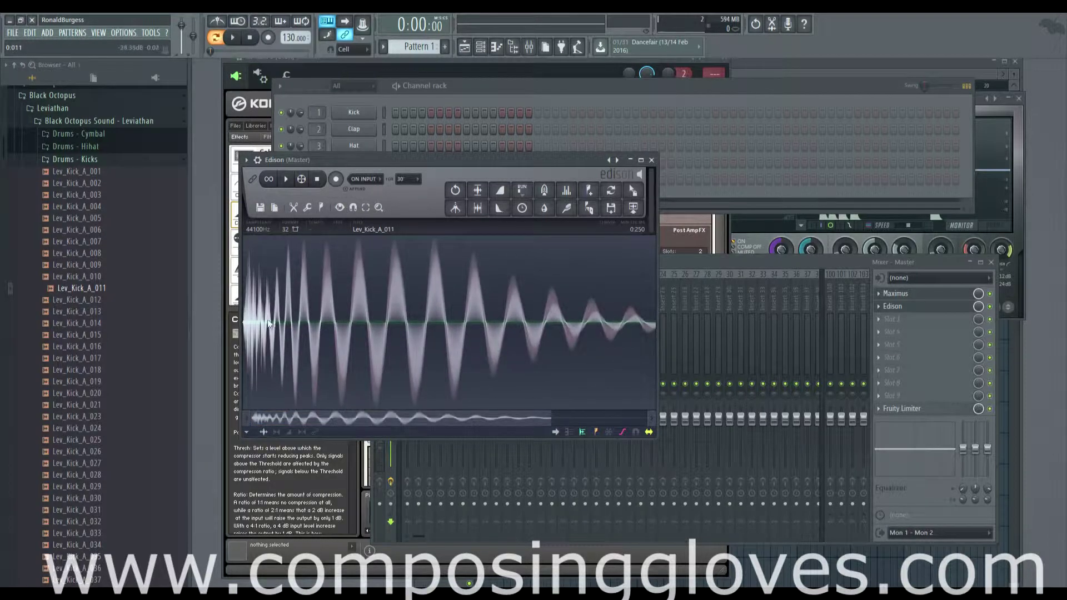
Try moderate Transient Master attack boosts such as 24.2%, compare them on the Maximus display, and return the attack to 0%.
click(718, 244)
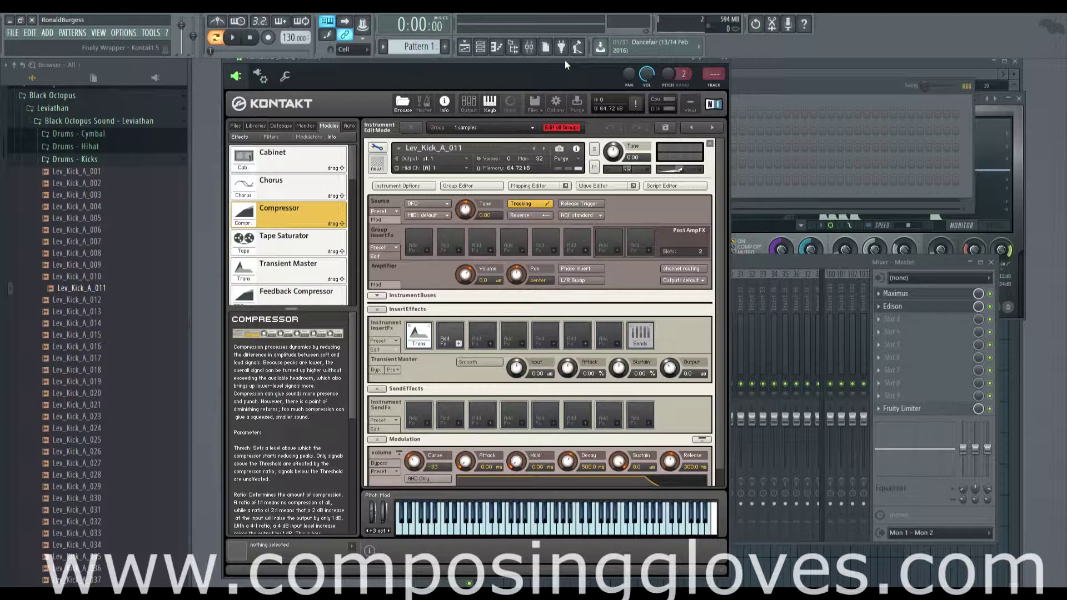
mouse_move(567, 367)
mouse_down()
mouse_move(576, 389)
mouse_move(564, 355)
mouse_move(572, 365)
mouse_up()
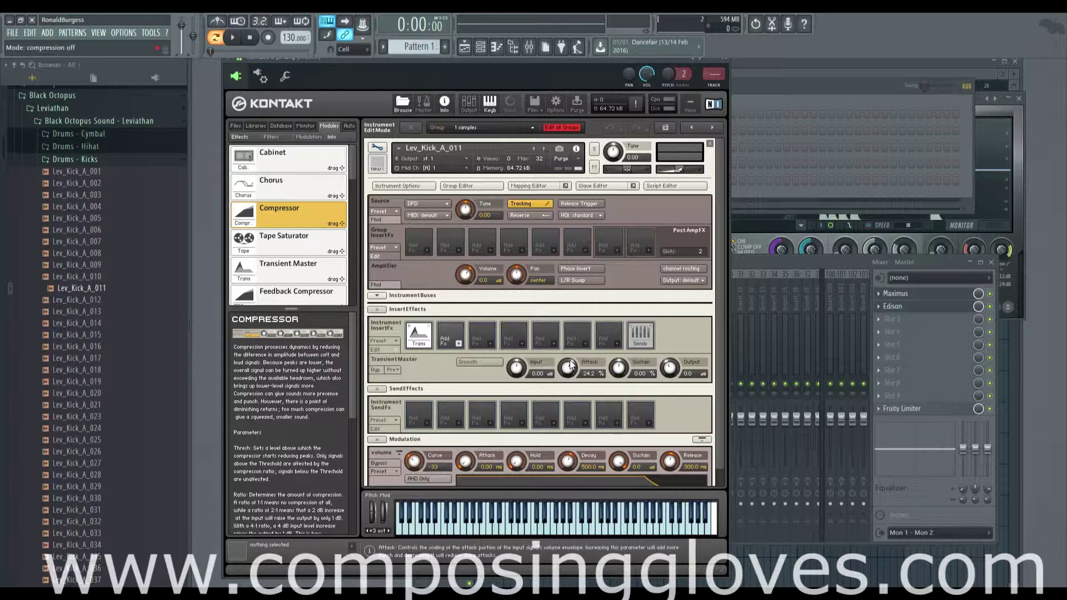
scroll(571, 365, up, 5)
drag(567, 372, 570, 382)
click(1021, 209)
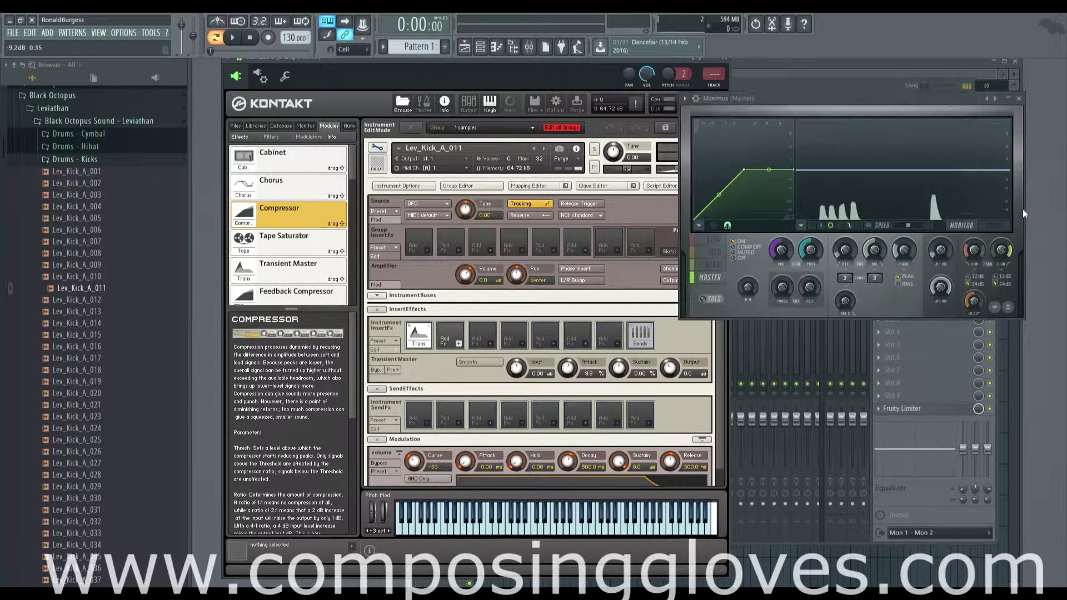
click(567, 381)
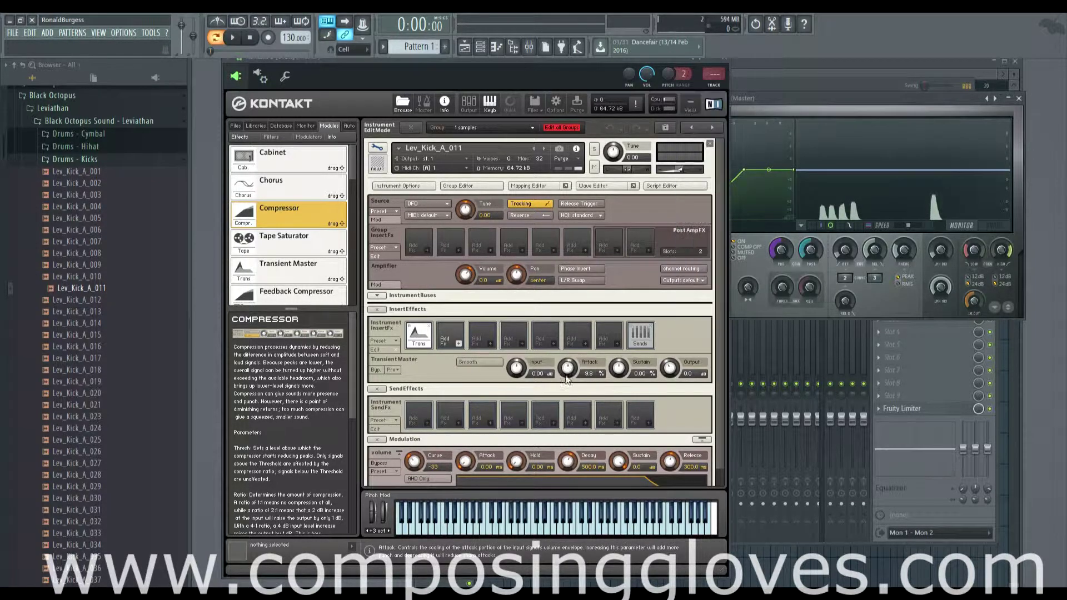
scroll(569, 373, down, 6)
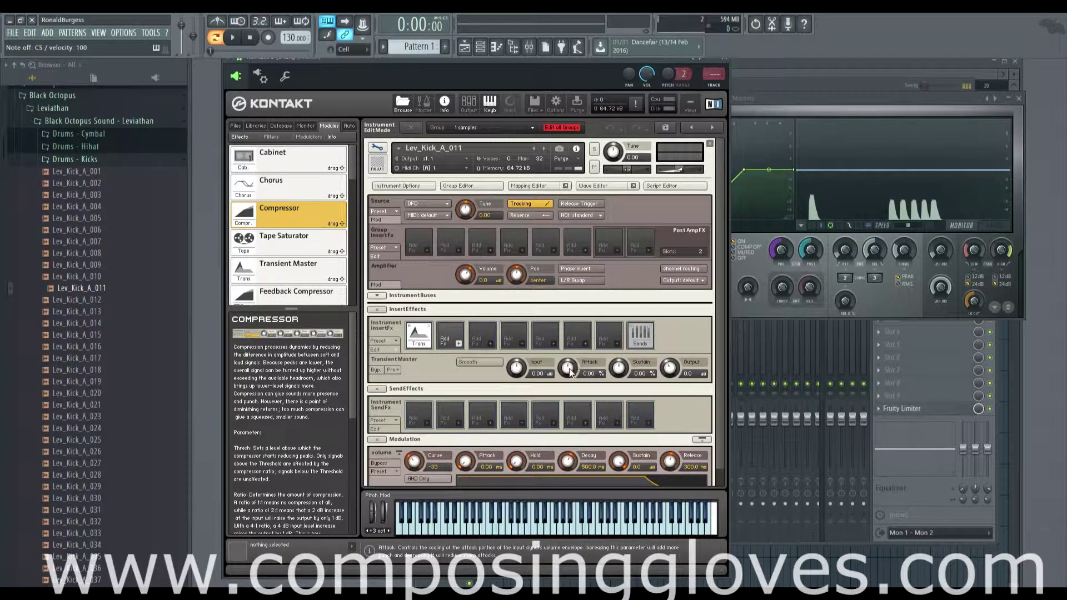
Compare the kick with the Transient Master attack at the extremes of -100% and 100%.
drag(568, 370, 569, 433)
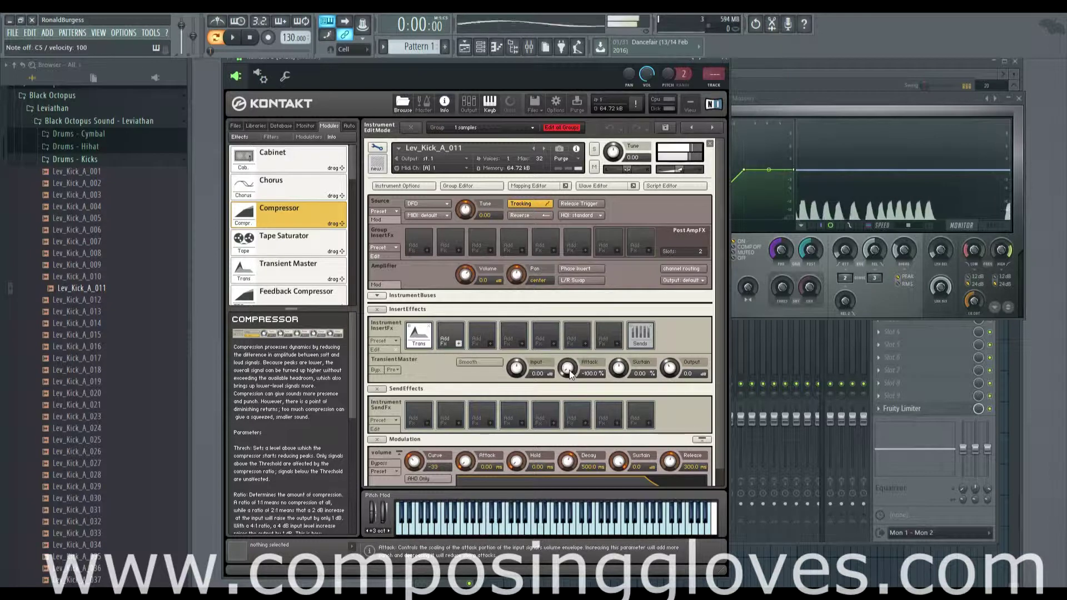
drag(569, 371, 576, 218)
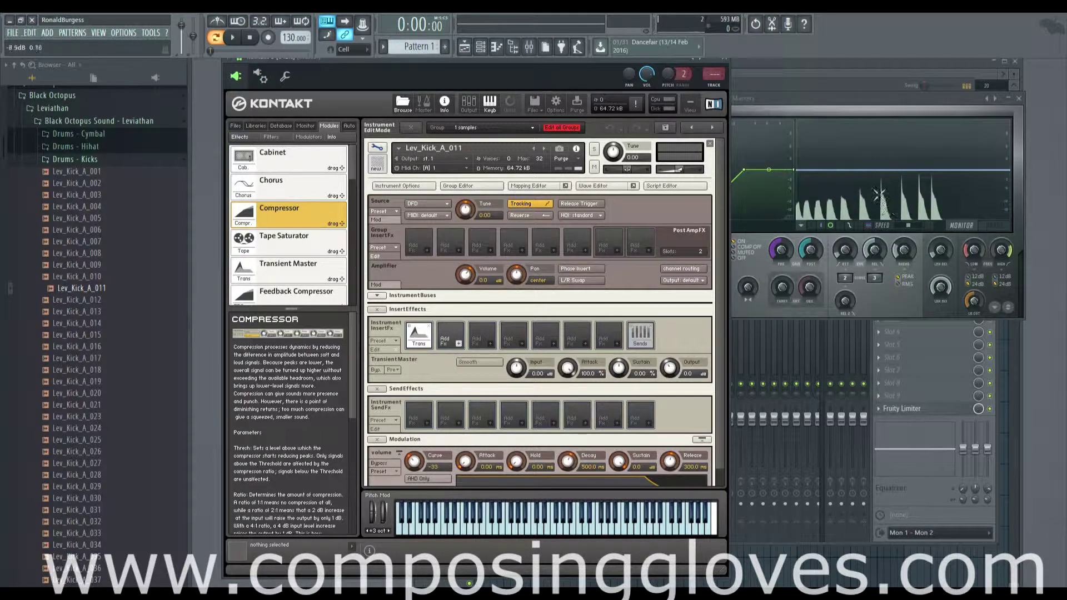
Set the Transient Master attack to about 7.2% and its sustain to about -3.3%.
drag(595, 375, 594, 411)
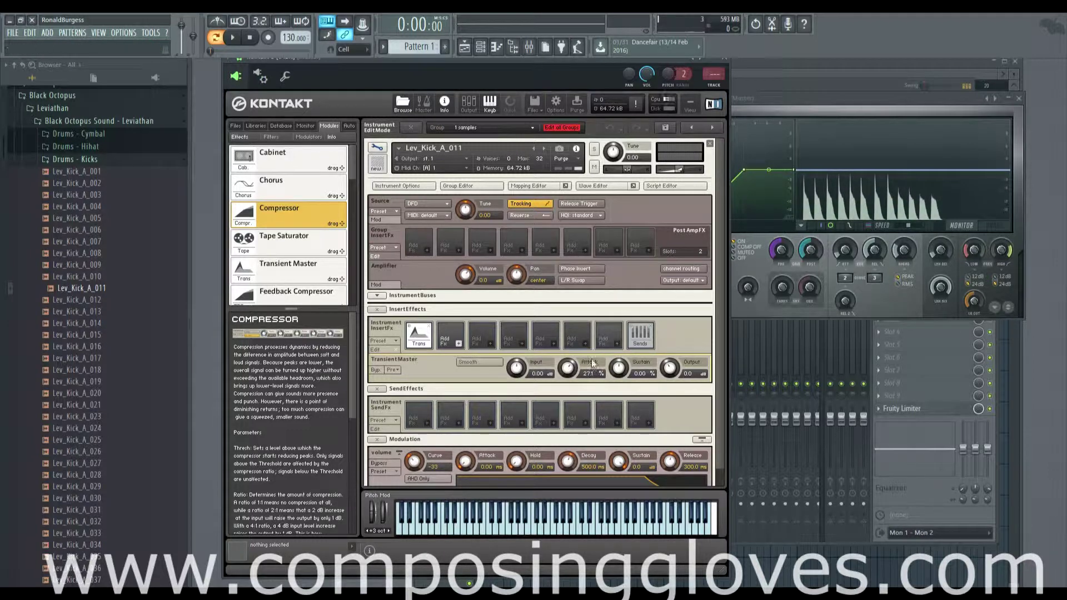
drag(571, 379, 570, 376)
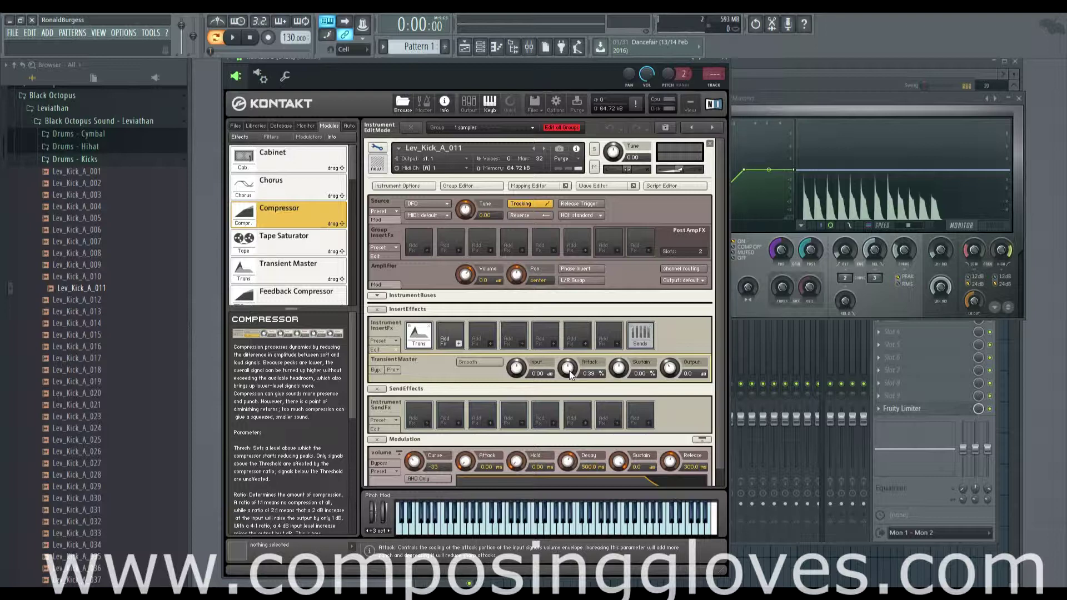
mouse_move(569, 372)
mouse_down()
mouse_move(571, 349)
mouse_move(569, 369)
mouse_up()
scroll(569, 369, down, 5)
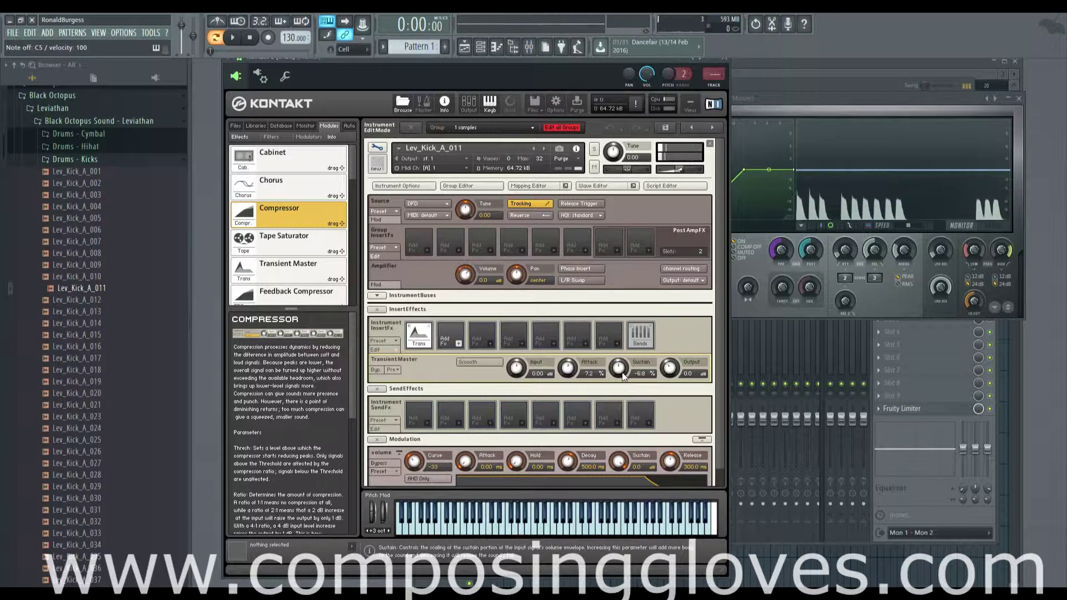
drag(623, 369, 623, 372)
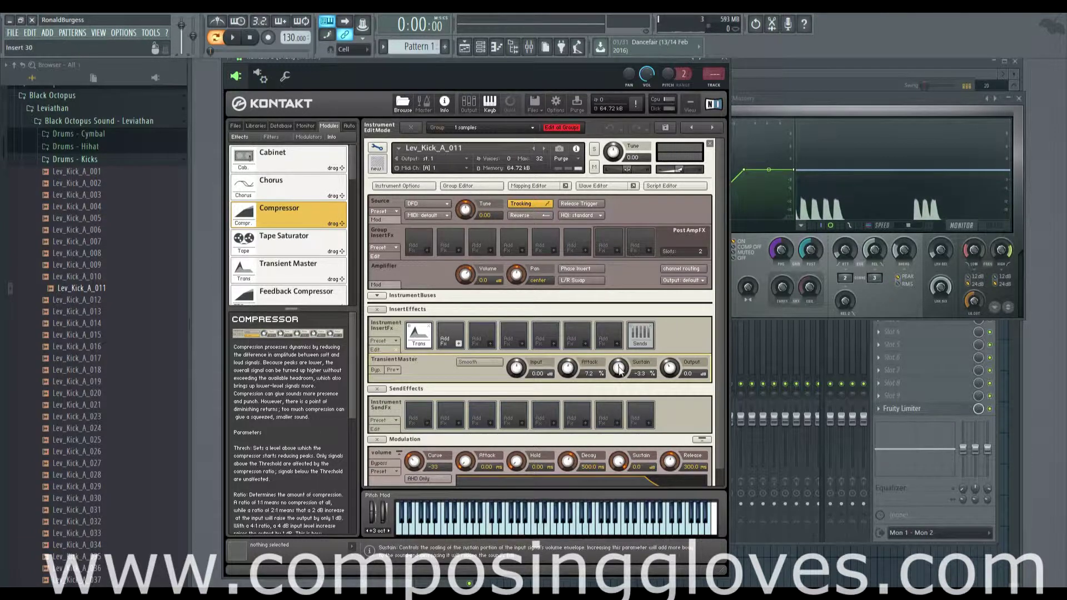
Bring the mixer forward and hide the Maximus window loaded on the Master track.
click(919, 421)
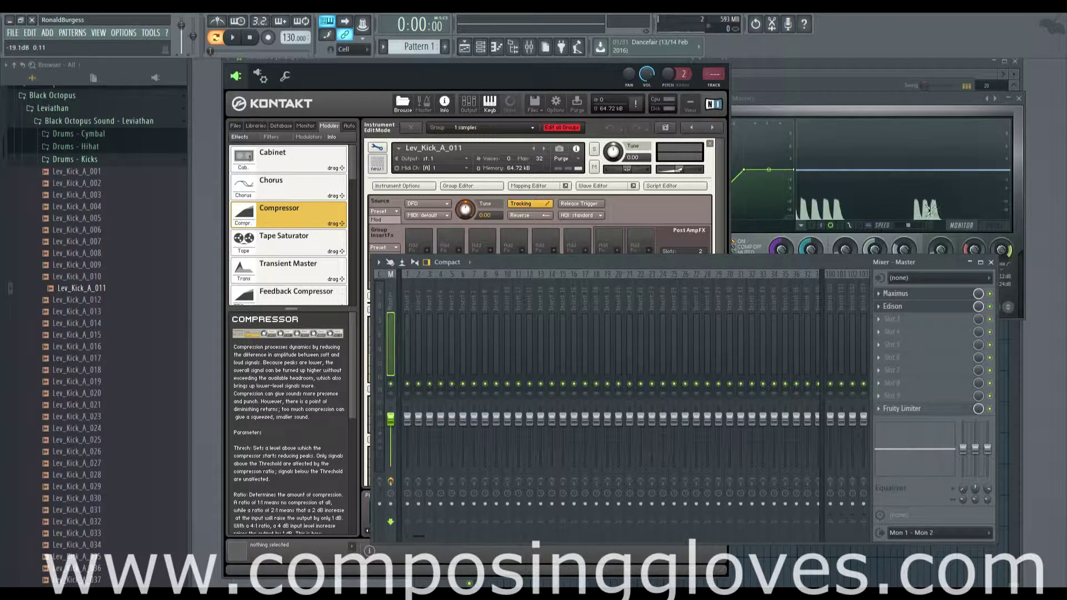
click(895, 293)
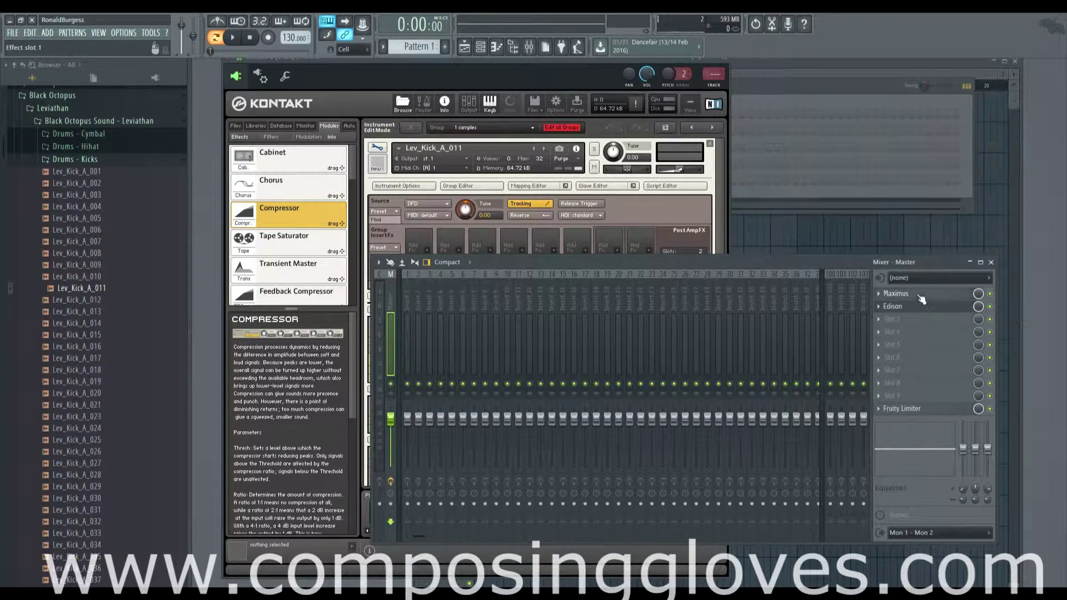
Open Maximus and Edison from the Master track, examine the kick's waveform in Edison, and arrange the Maximus display beside Kontakt.
click(895, 293)
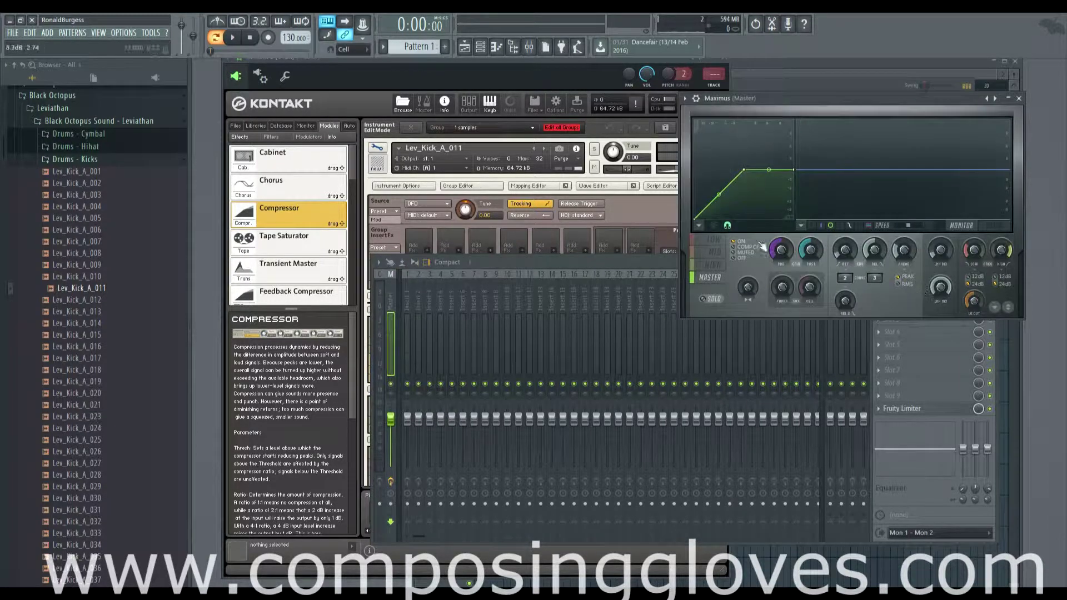
click(912, 396)
key(Escape)
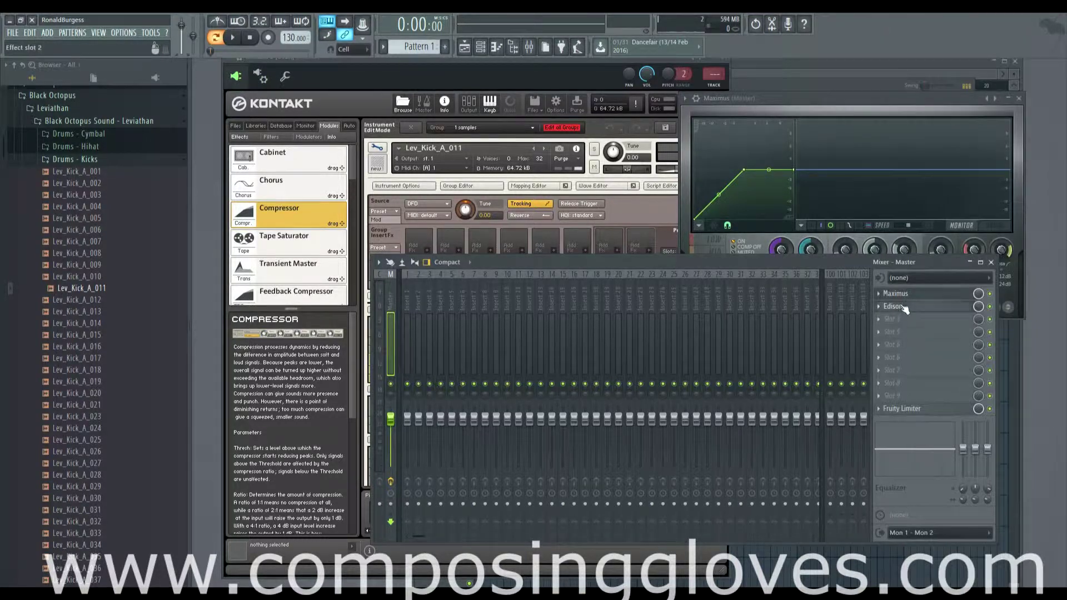
click(898, 307)
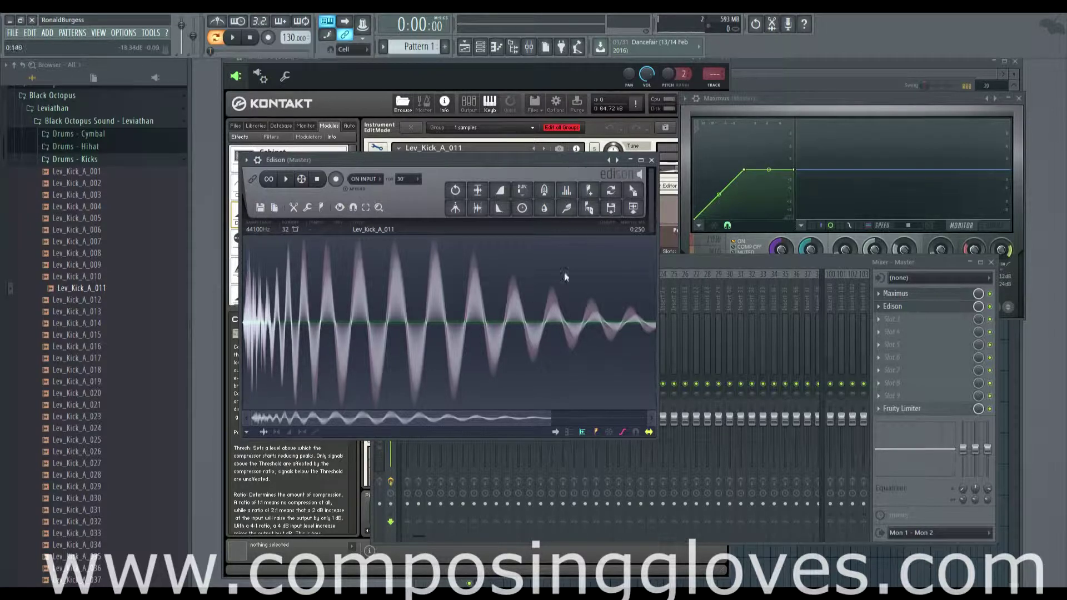
click(540, 70)
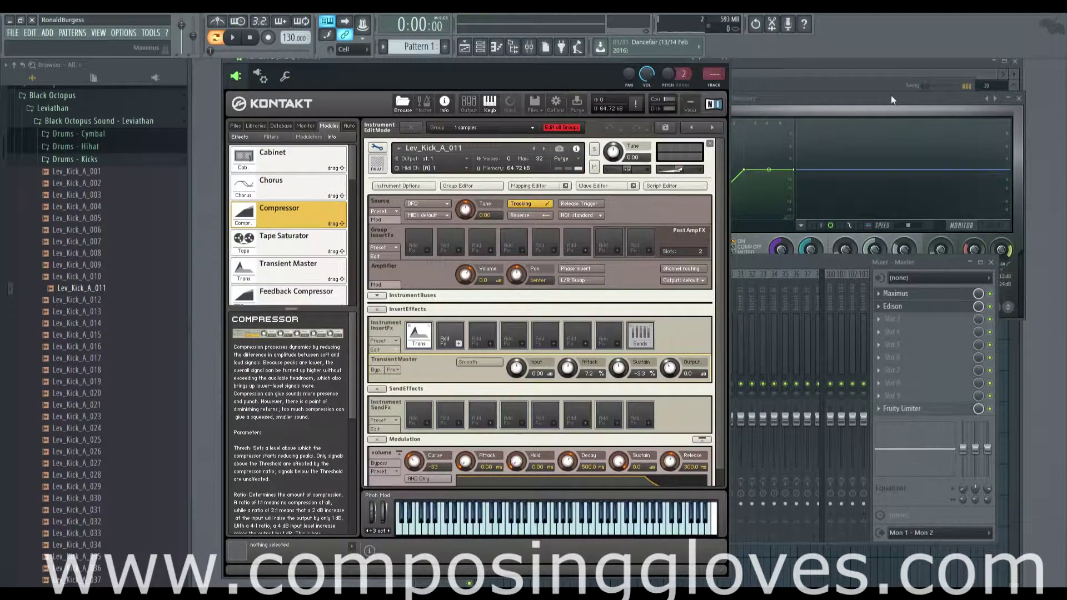
drag(892, 100, 911, 76)
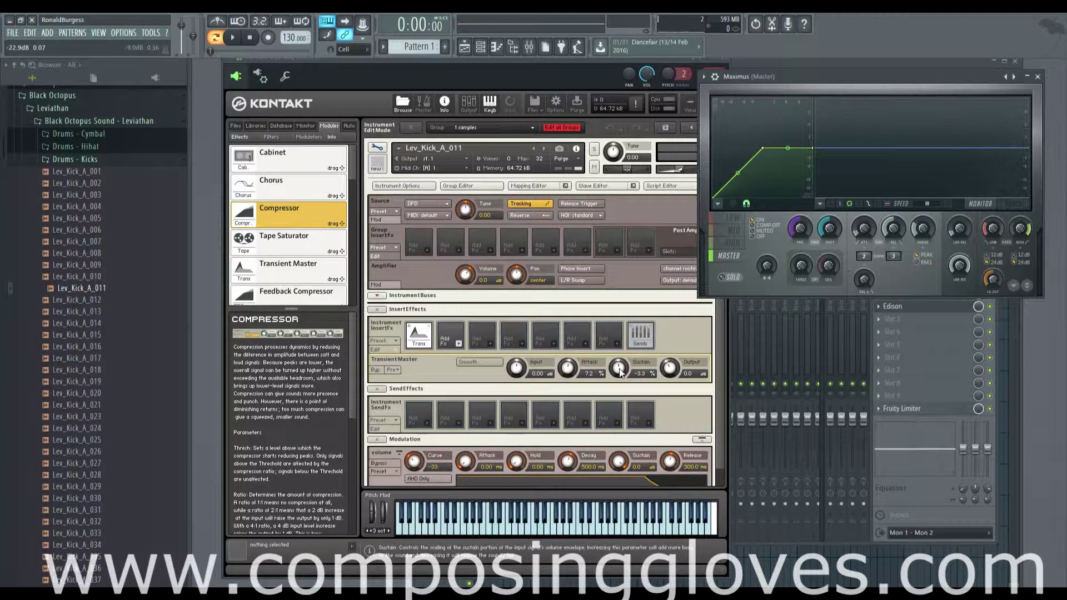
Compare the kick with the Transient Master sustain at 100% and -100%, and try the attack at -100% as well.
drag(621, 374, 613, 304)
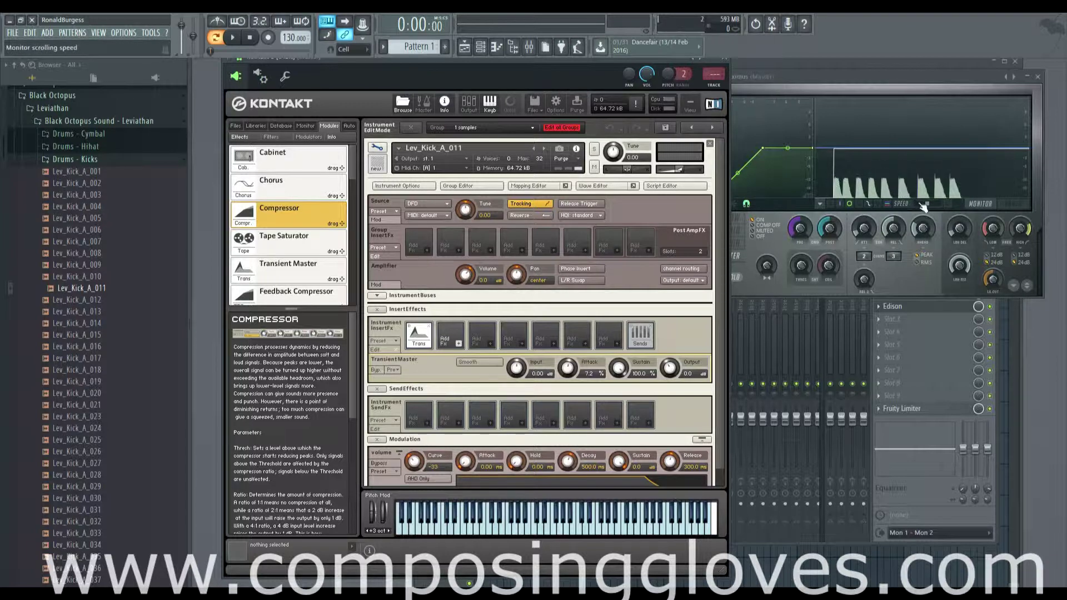
drag(618, 368, 651, 528)
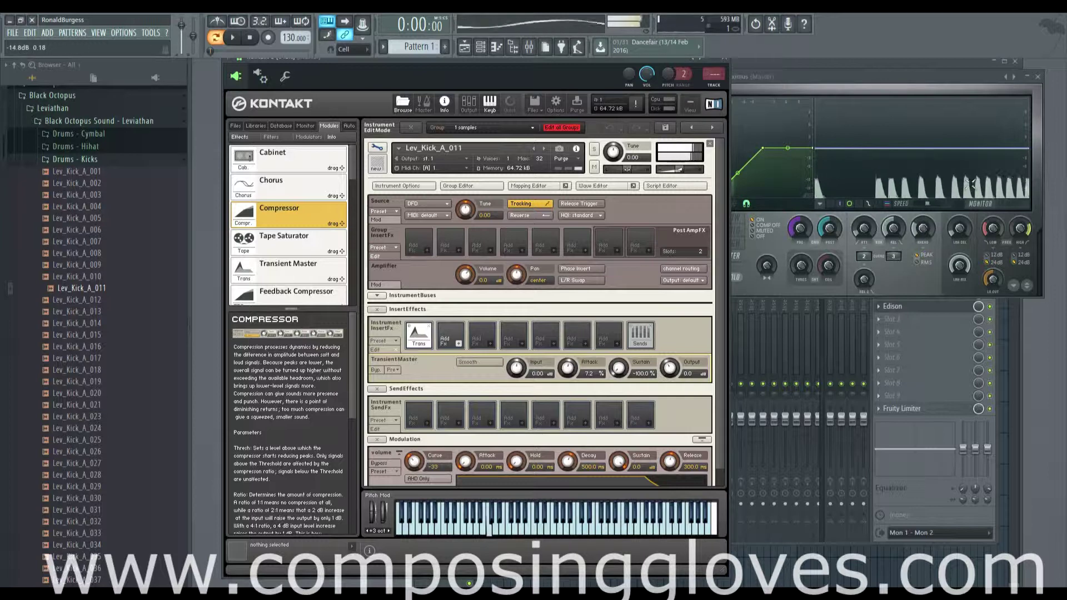
drag(567, 368, 598, 496)
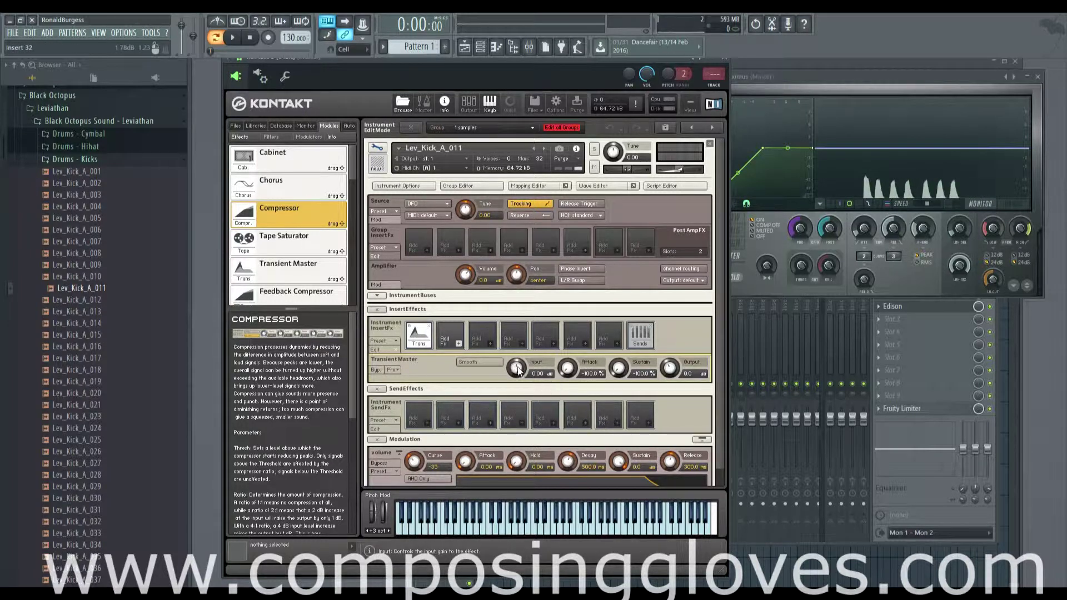
Set the Transient Master input to about 0.41 dB, its attack to about 28% and its sustain to about -26.4%.
drag(517, 372, 560, 284)
drag(619, 367, 617, 322)
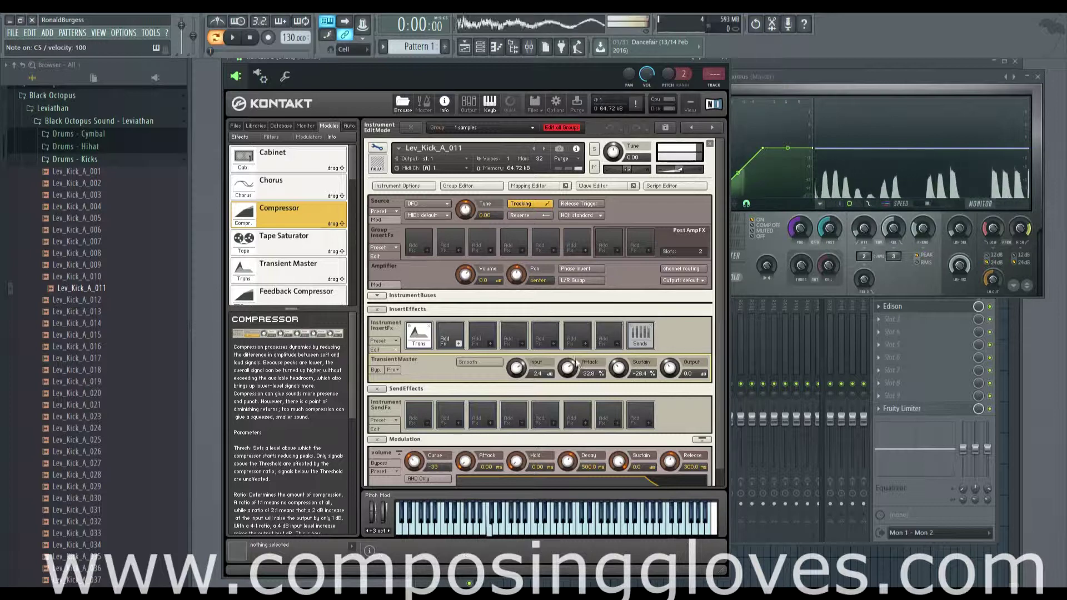
drag(577, 364, 517, 383)
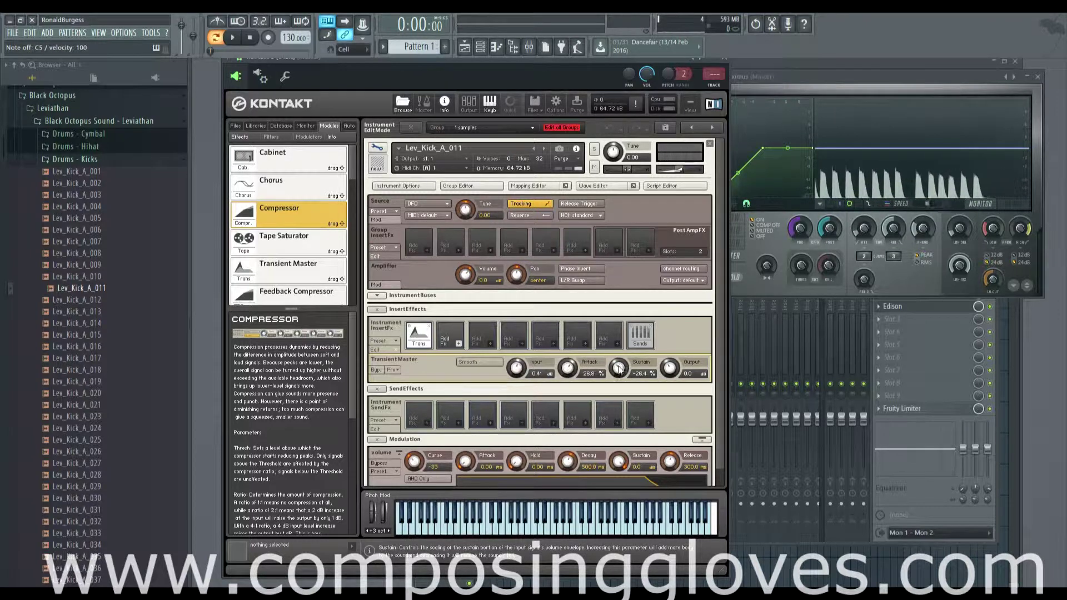
Fine-tune the Transient Master sustain to about 5.5% and keep its output at about 0 dB.
drag(619, 370, 619, 362)
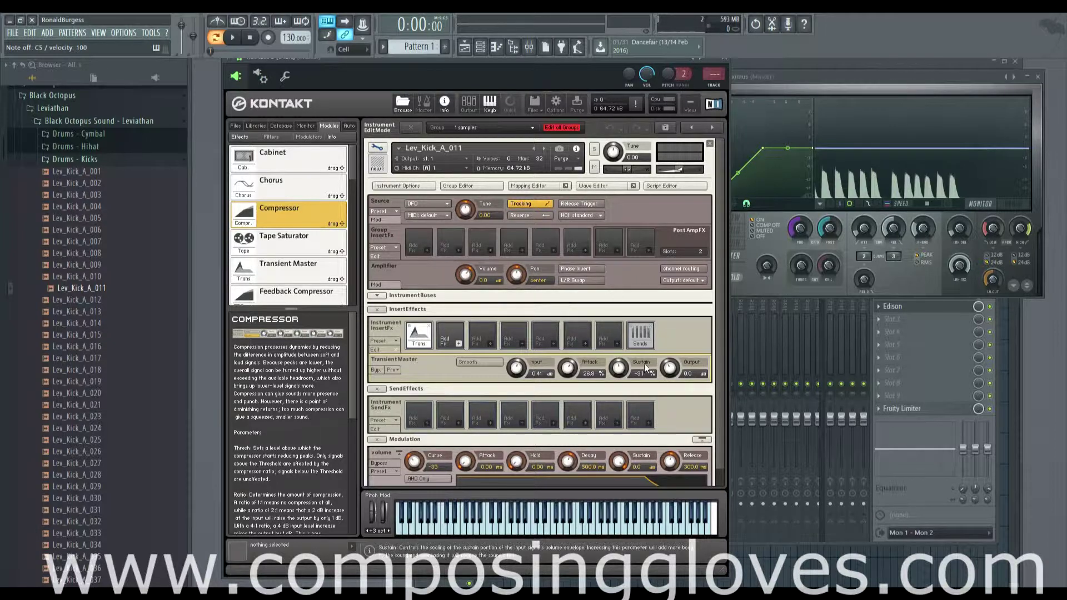
mouse_move(670, 373)
mouse_down()
mouse_move(661, 333)
mouse_move(674, 386)
mouse_up()
mouse_move(619, 368)
mouse_down()
mouse_move(622, 376)
mouse_move(620, 365)
mouse_up()
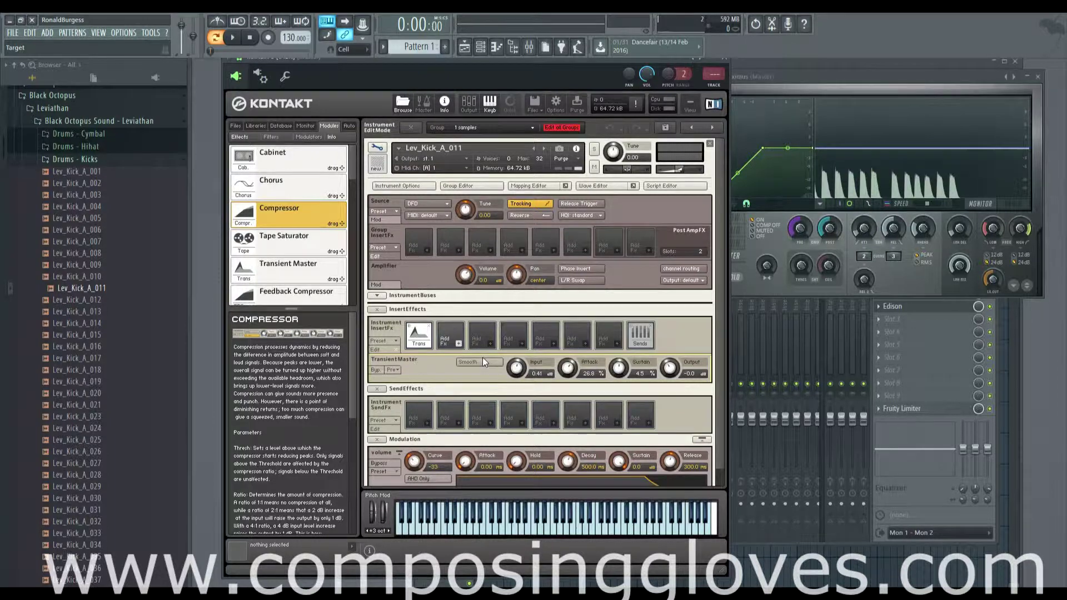
drag(628, 378, 627, 371)
Remove the Transient Master from the first instrument insert effects slot.
click(393, 370)
click(380, 370)
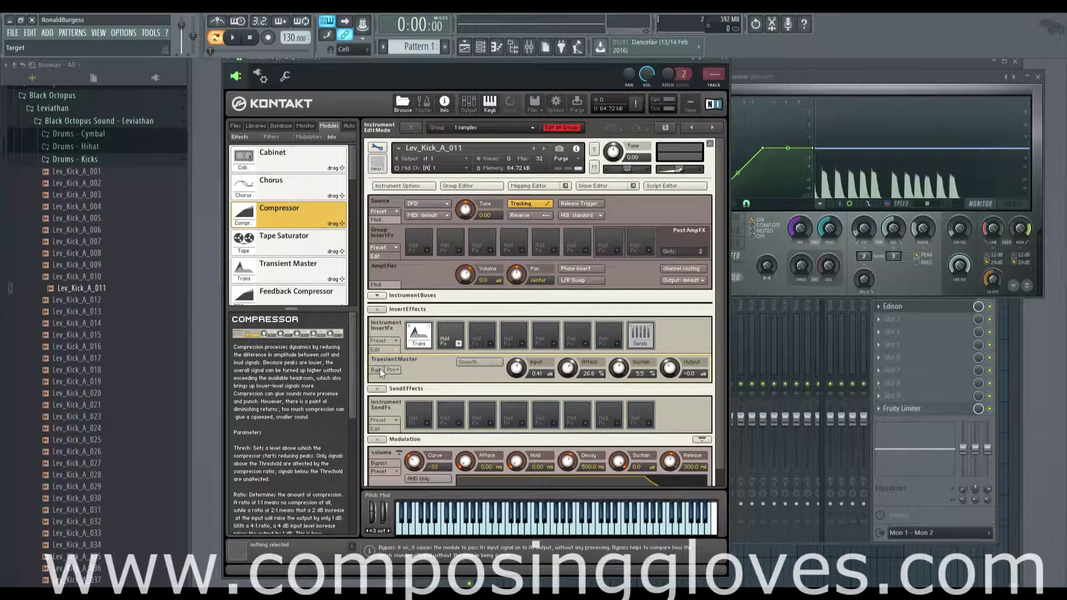
key(Delete)
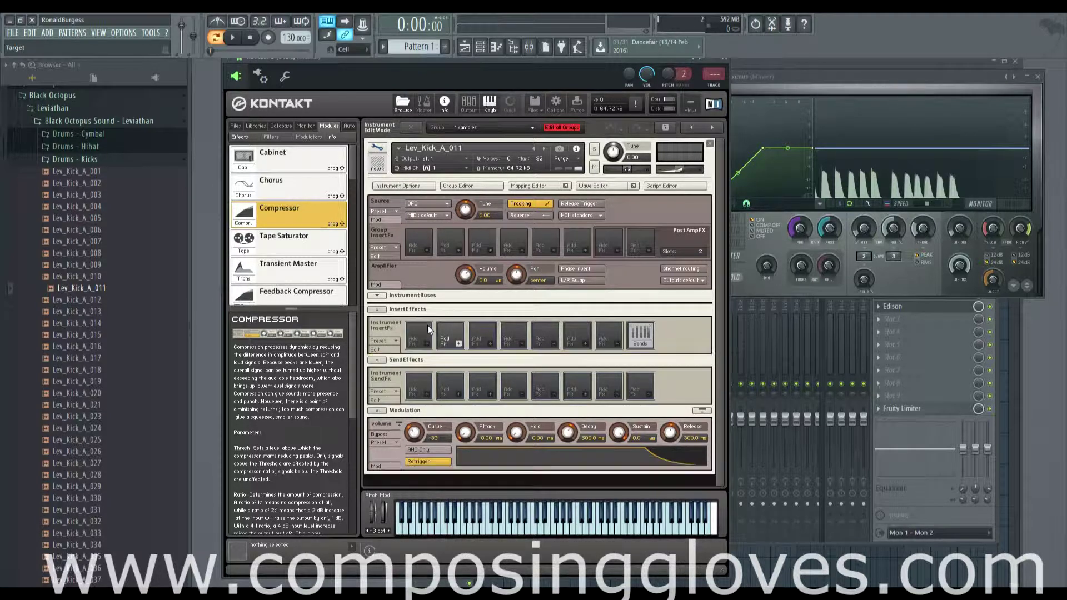